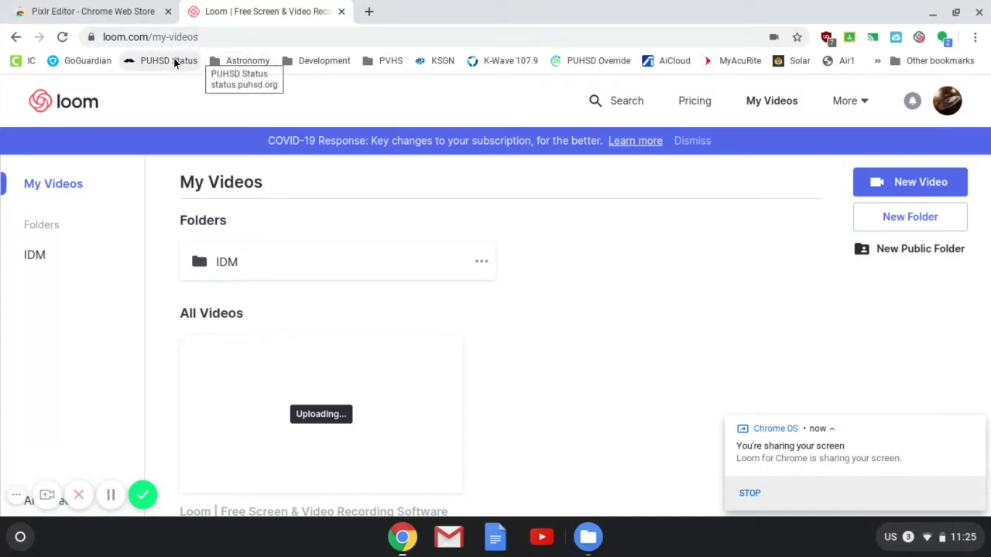
Add the Pixlr Editor app to Chrome from its Web Store listing, confirming with Add app.
click(110, 14)
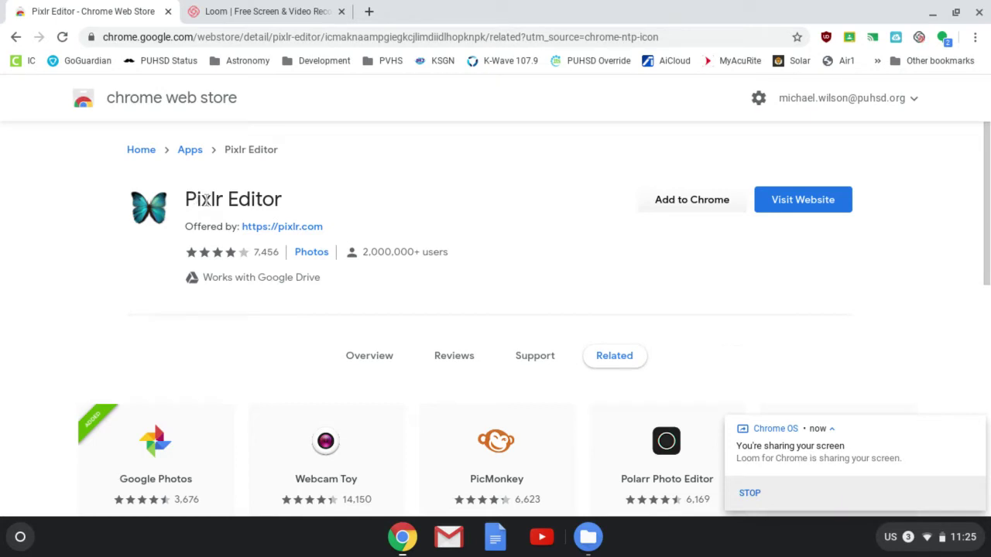
click(704, 206)
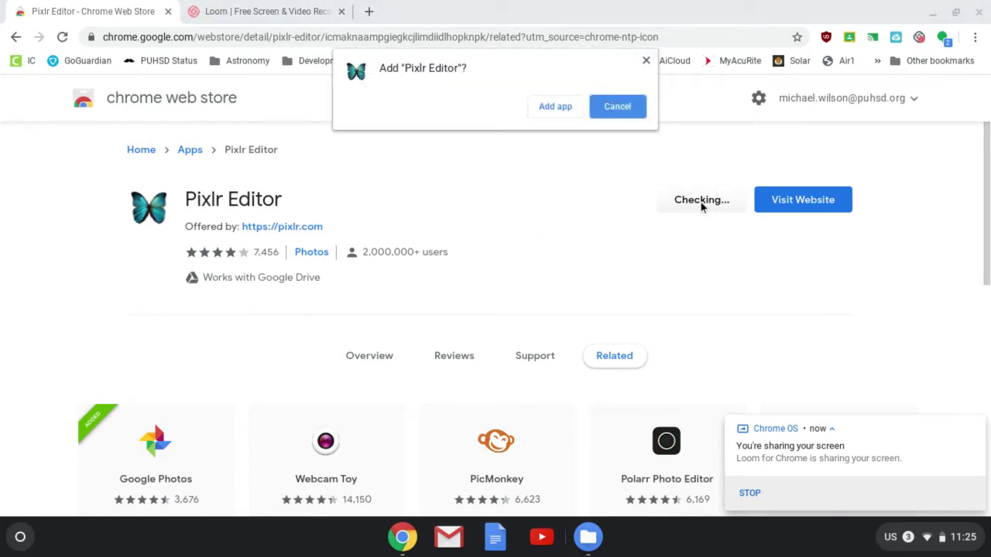
click(549, 106)
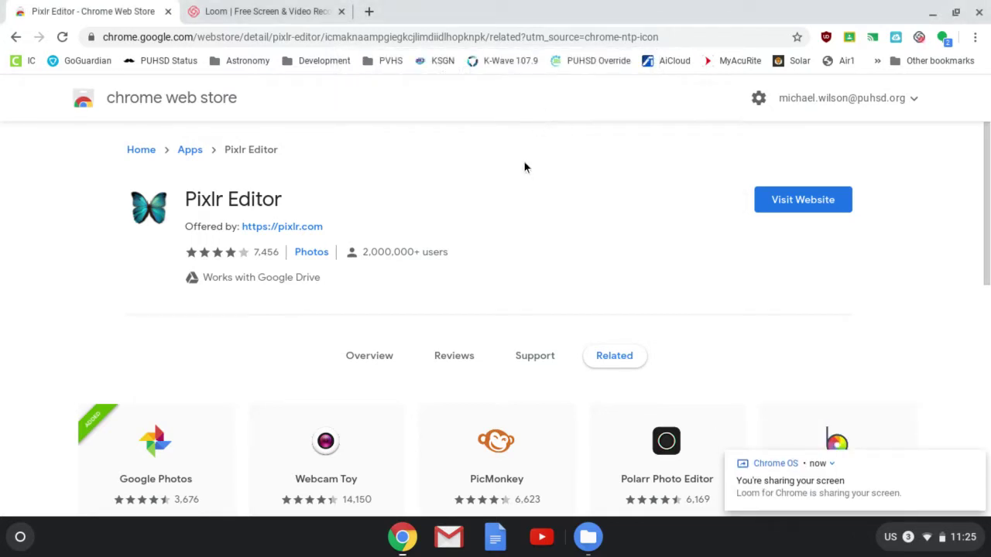
Start the Pixlr Editor app from the expanded Chrome OS launcher.
click(21, 538)
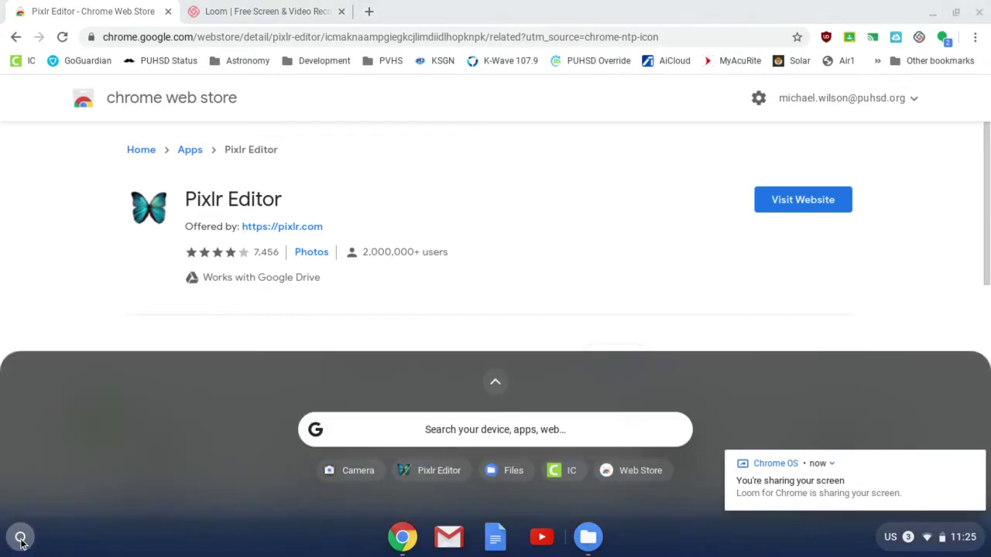
click(496, 385)
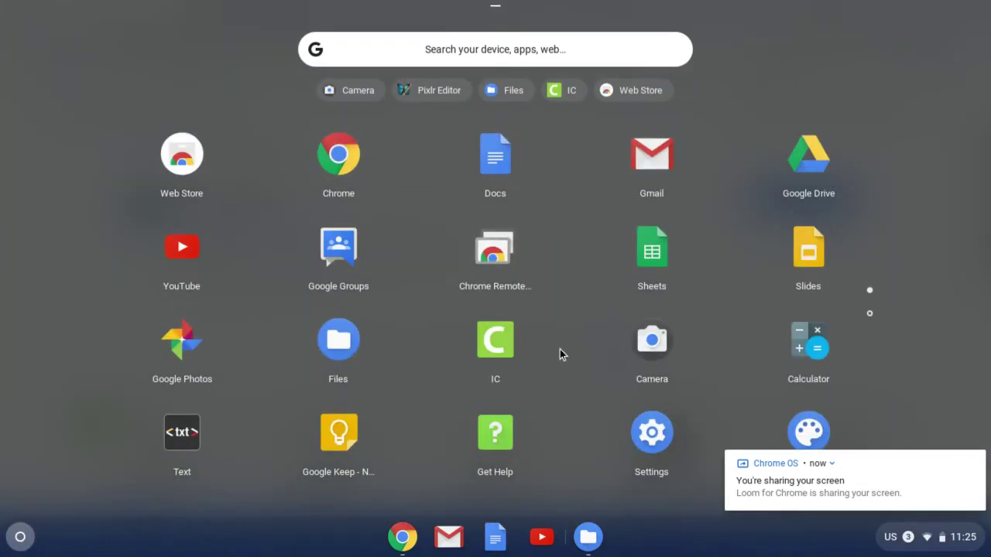
scroll(560, 349, down, 2)
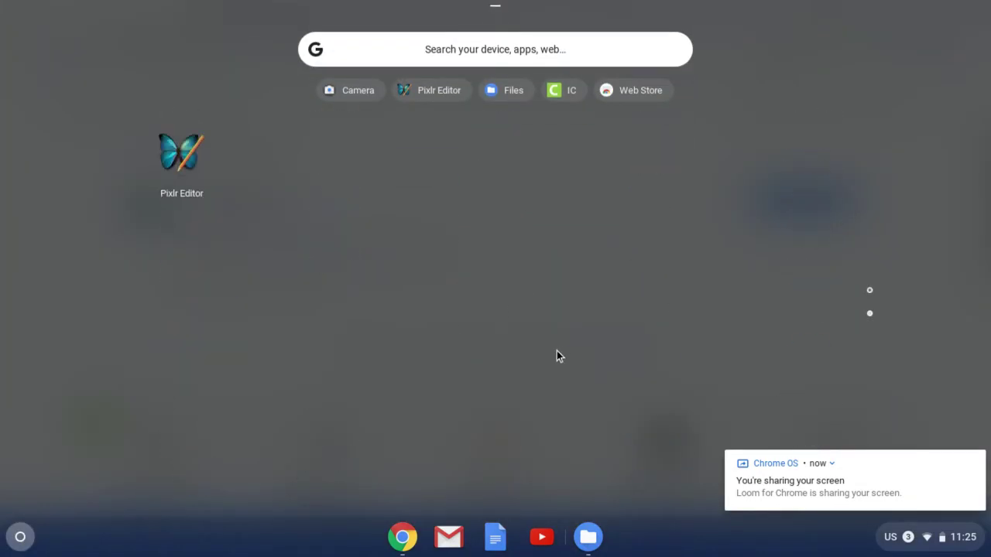
click(175, 158)
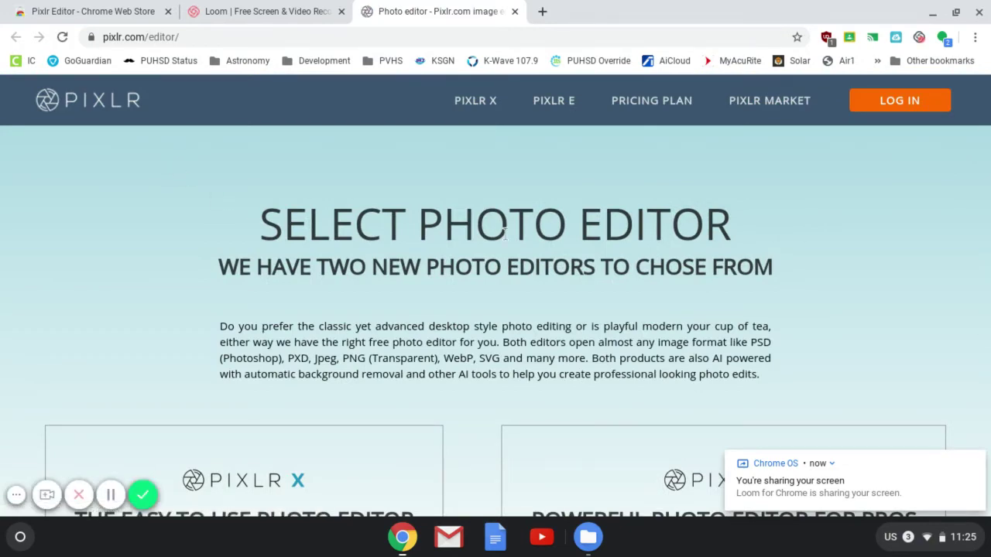
Launch Pixlr E from the Pixlr Editor page.
scroll(504, 234, down, 2)
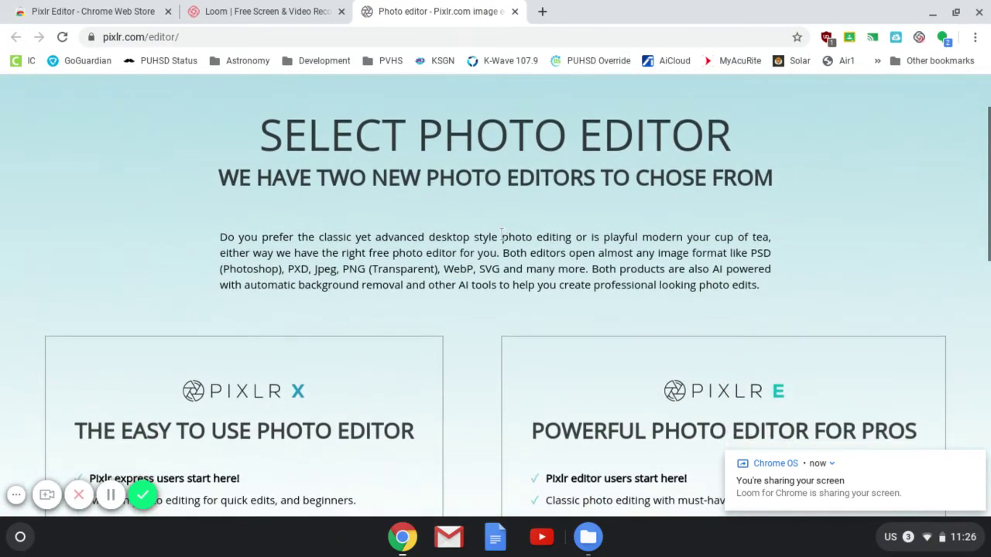
scroll(498, 233, down, 4)
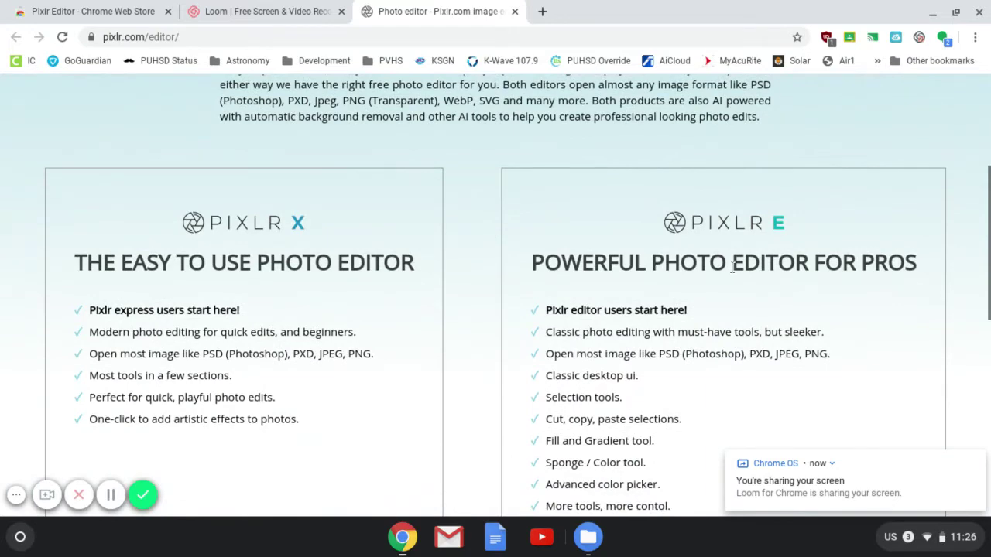
scroll(732, 267, down, 4)
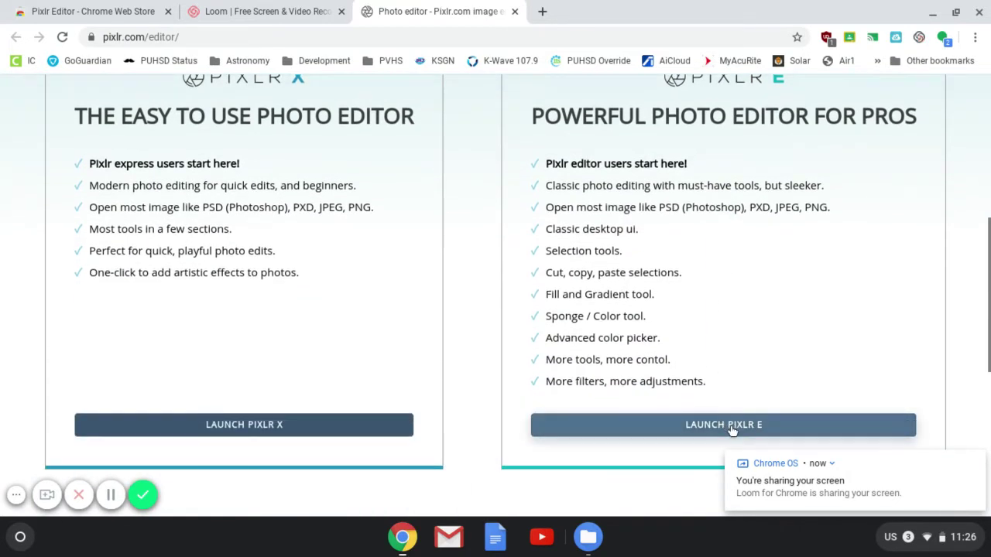
click(733, 427)
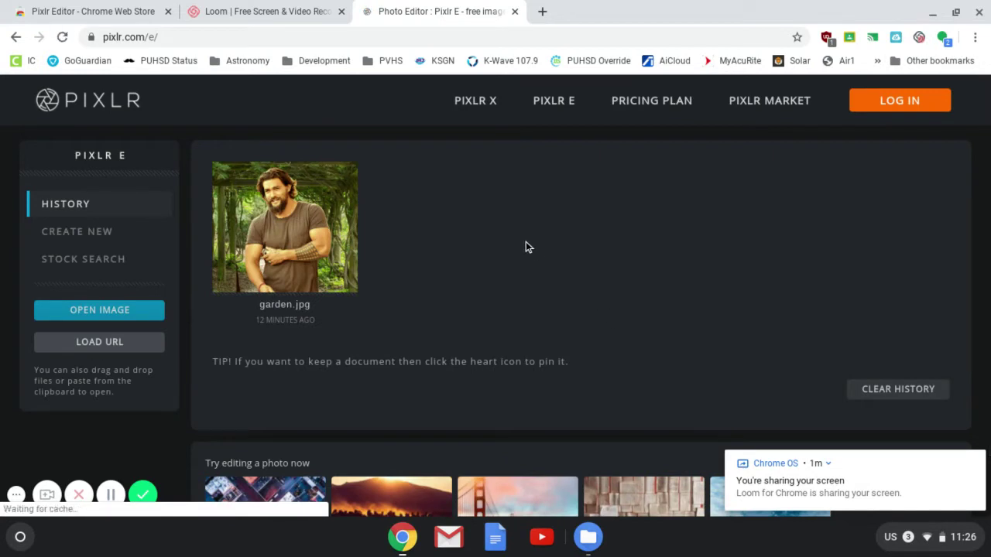
Remove the old garden.jpg history entry, then open garden.jpg from Downloads as a 1200×800 image.
mouse_move(299, 240)
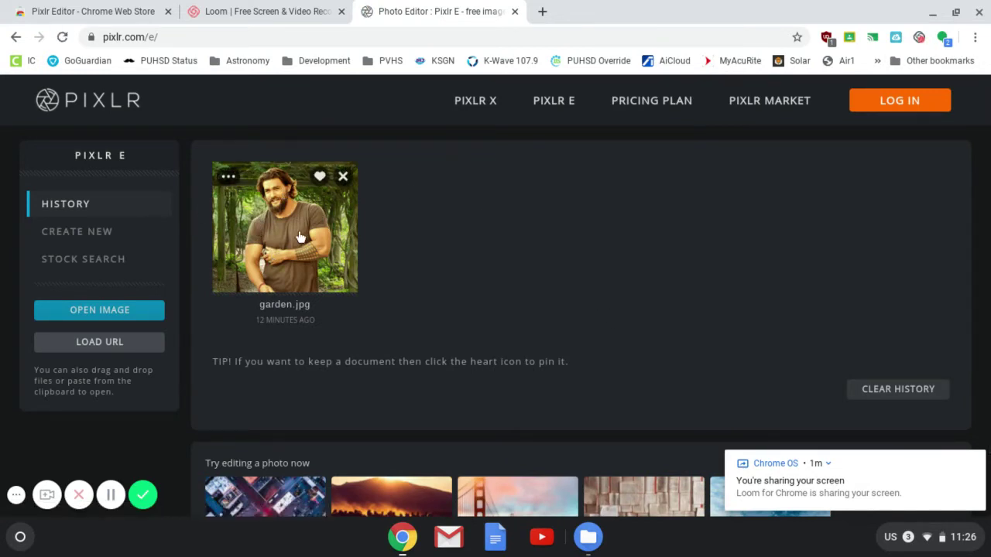
click(343, 177)
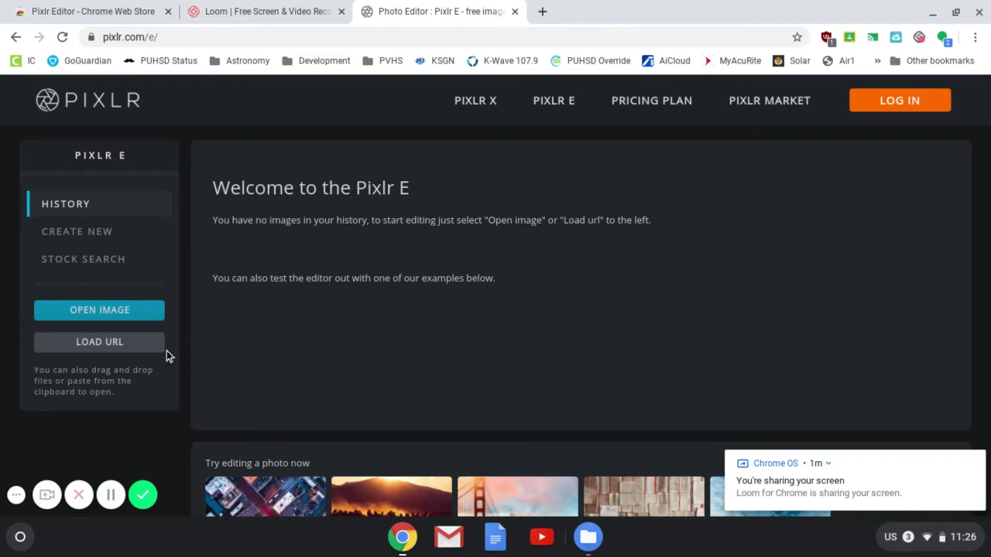
click(100, 316)
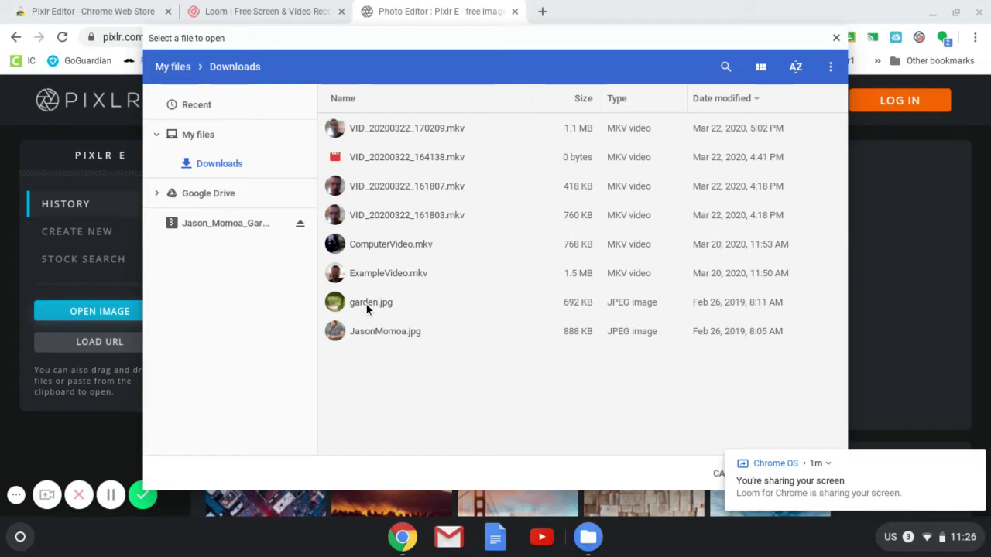
click(368, 305)
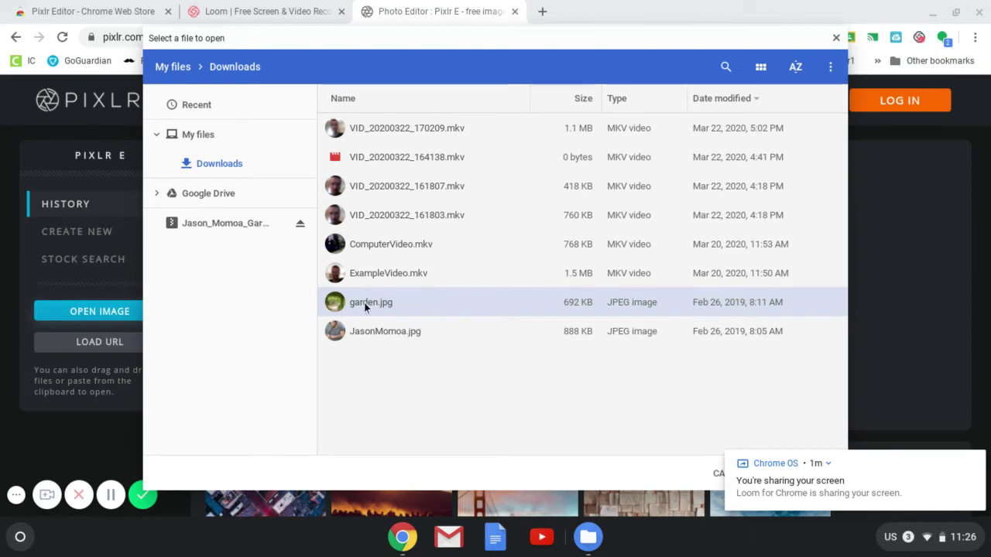
double_click(364, 303)
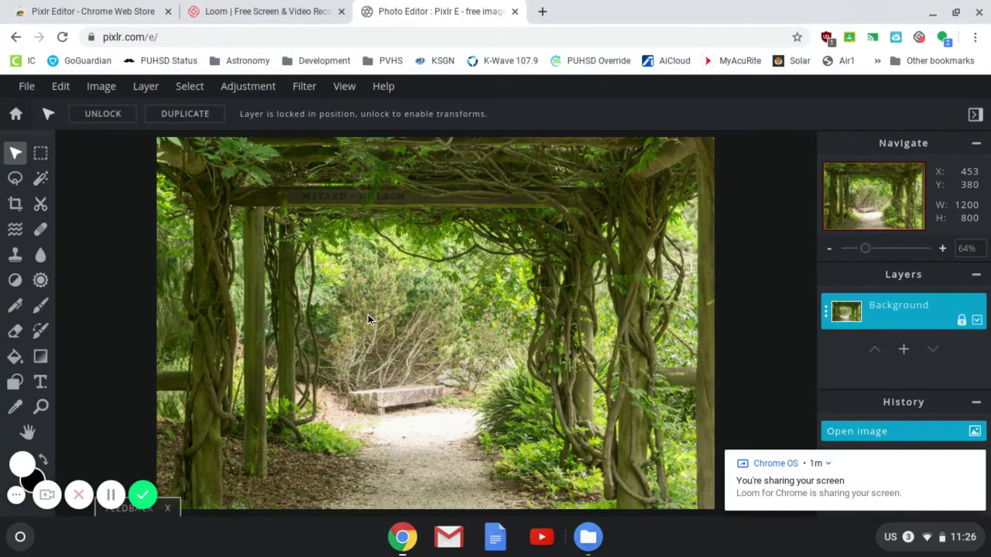
Drag the man's JPEG from the Files Downloads folder onto the Pixlr canvas.
click(589, 537)
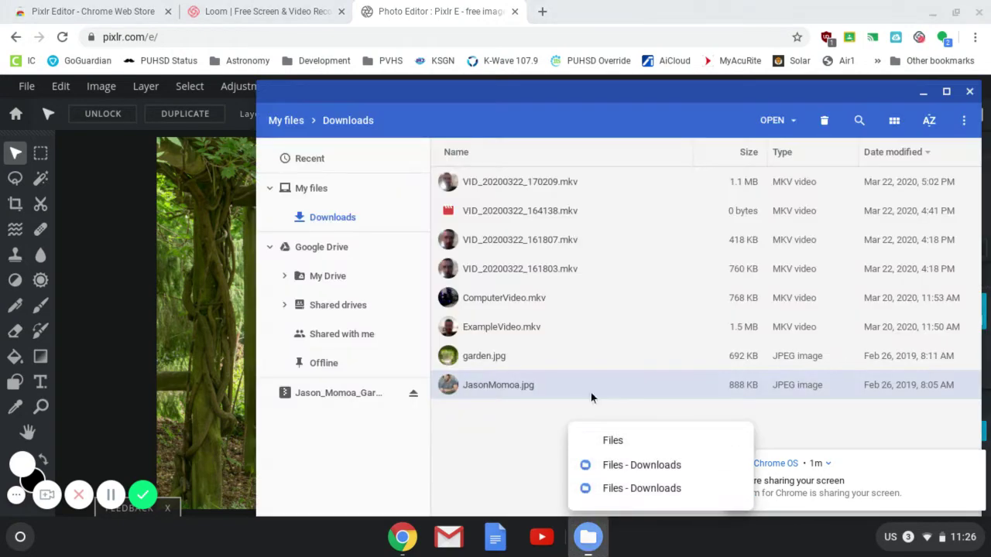
click(503, 386)
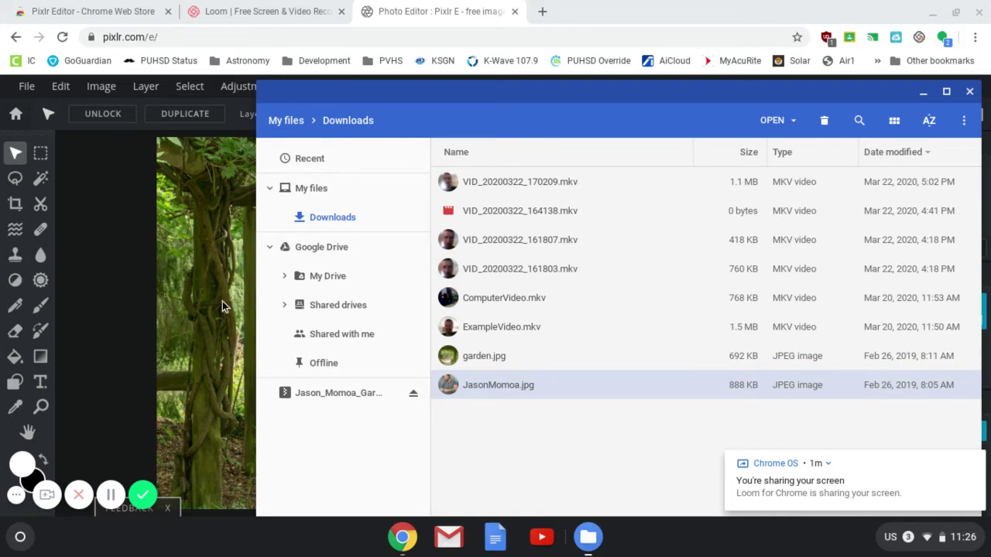
drag(506, 386, 262, 293)
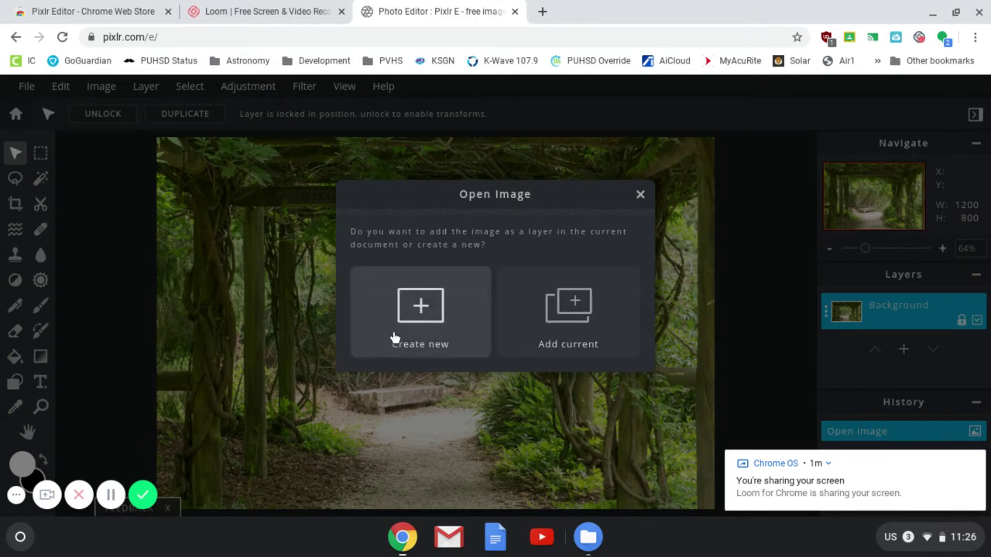
Add the man's photo as a layer, resize it to 580×783 and position it at 319,17.
click(569, 310)
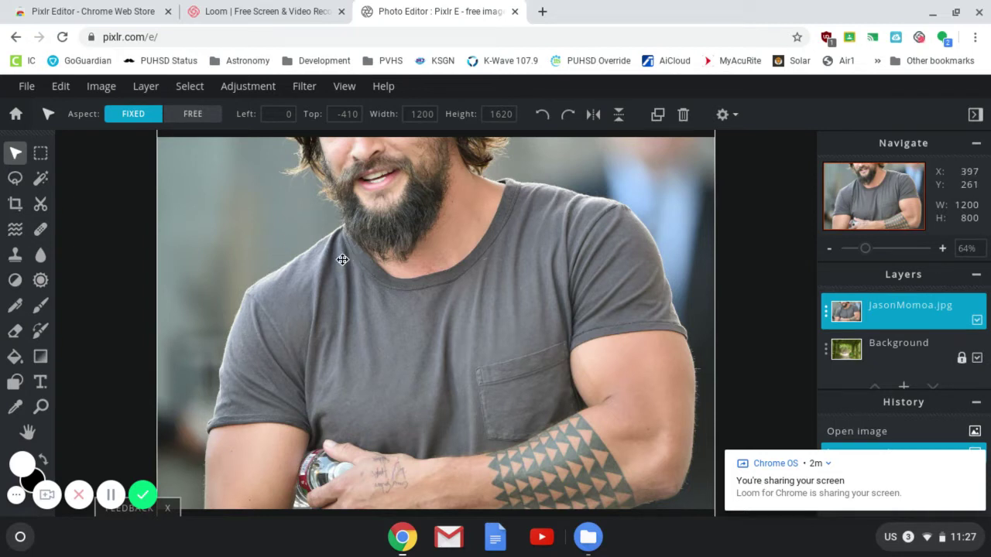
scroll(342, 259, down, 6)
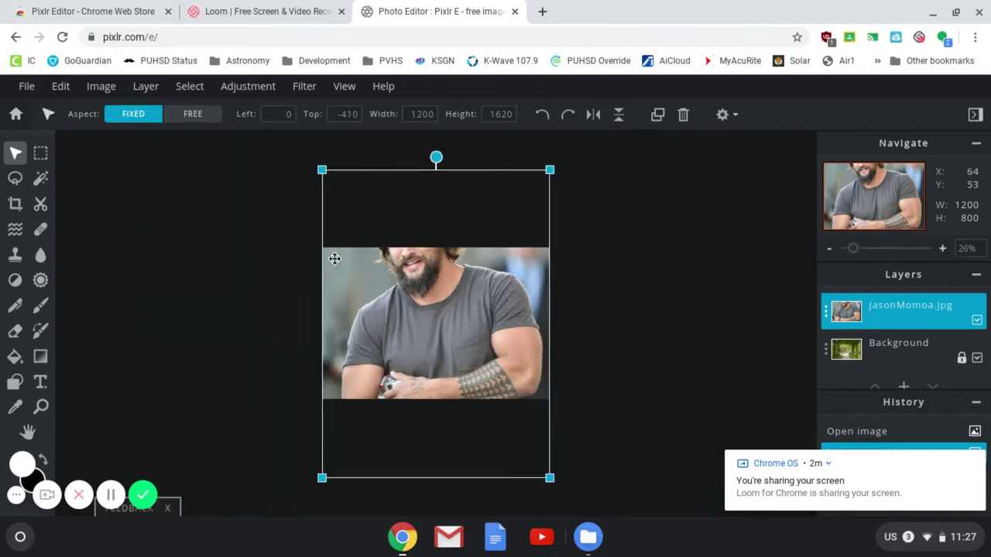
drag(335, 187, 436, 325)
drag(485, 361, 434, 292)
drag(388, 257, 391, 260)
scroll(432, 303, up, 5)
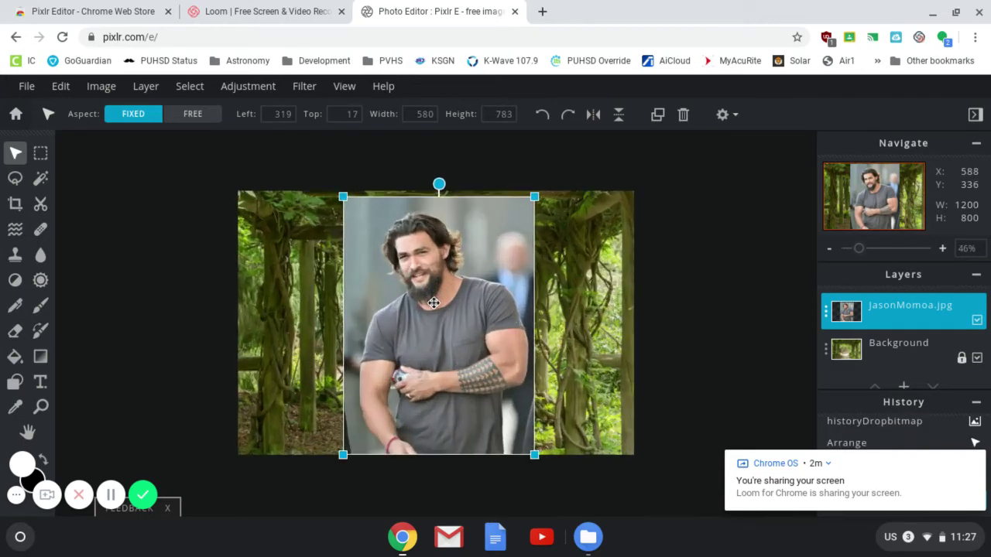
scroll(432, 303, up, 1)
scroll(428, 298, down, 1)
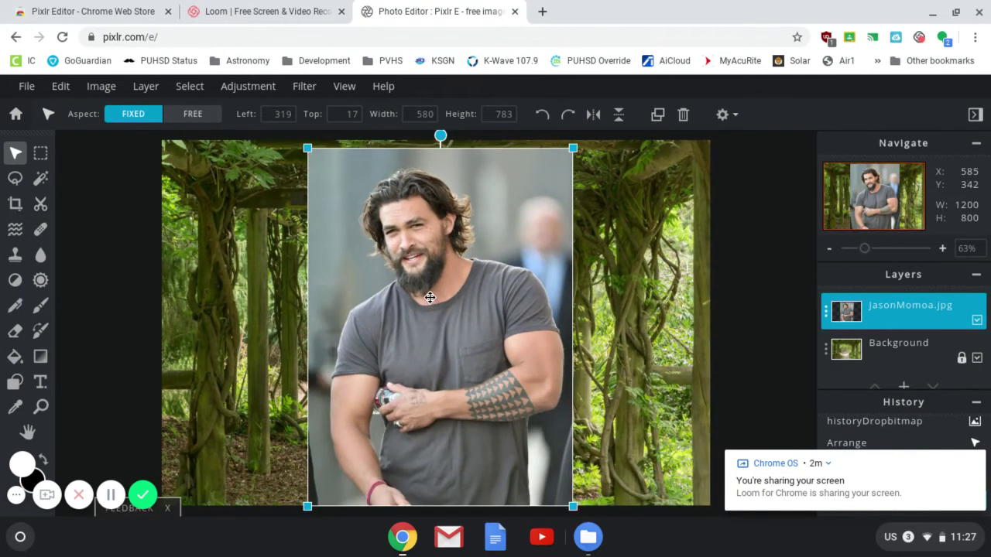
Run the Cutout/Mask tool's AI AUTO cutout on the man's layer.
click(40, 206)
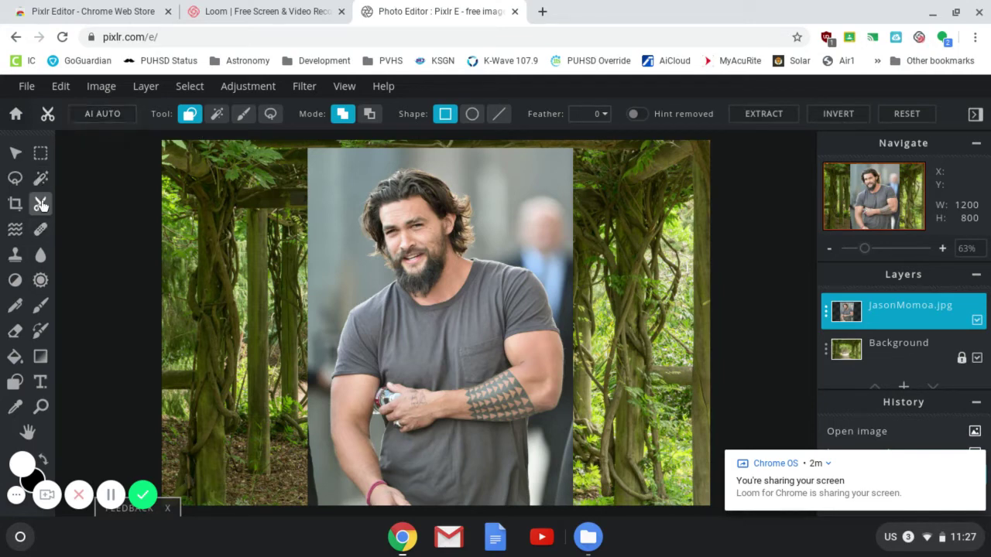
click(106, 117)
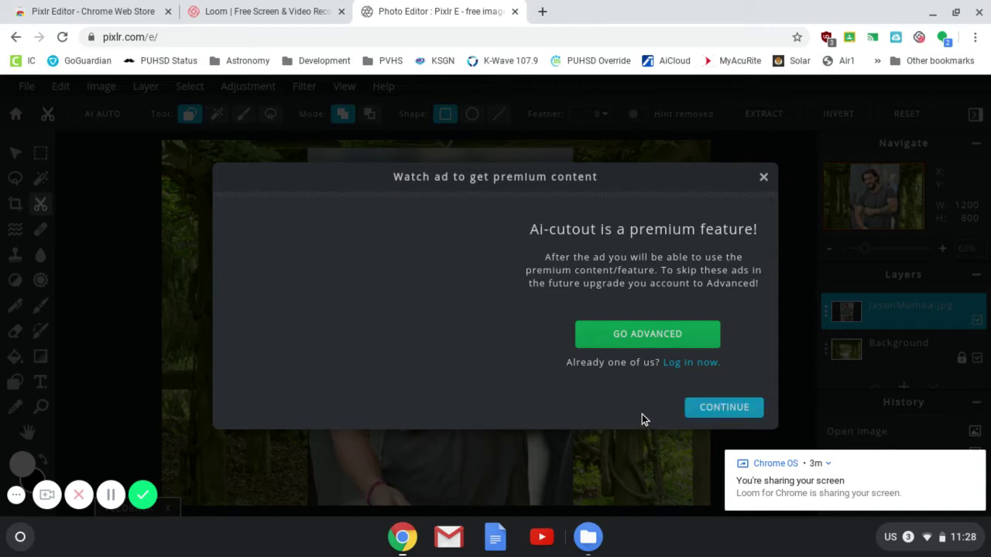
Dismiss the premium notice and pan the canvas to the man's left arm and the black sliver.
click(720, 414)
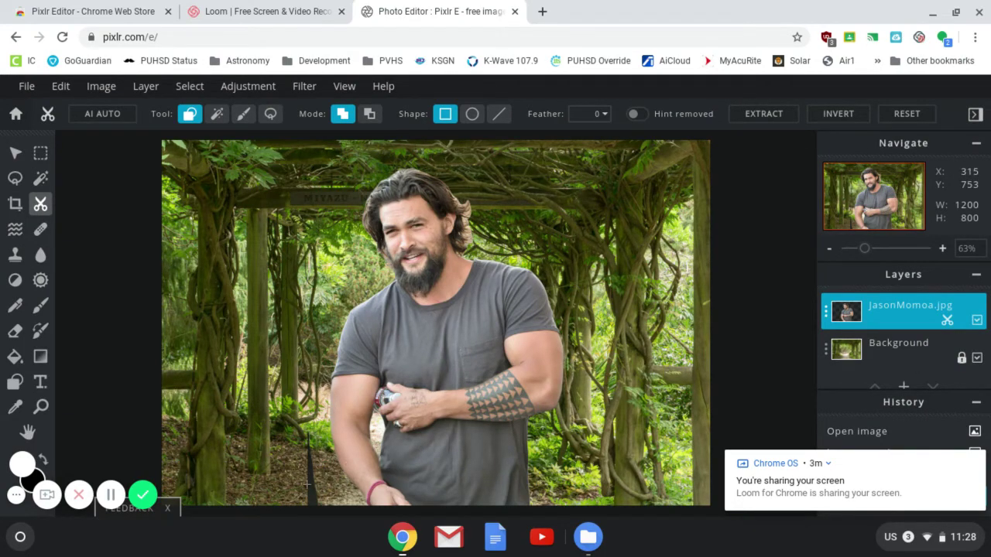
scroll(308, 485, up, 5)
scroll(247, 491, up, 1)
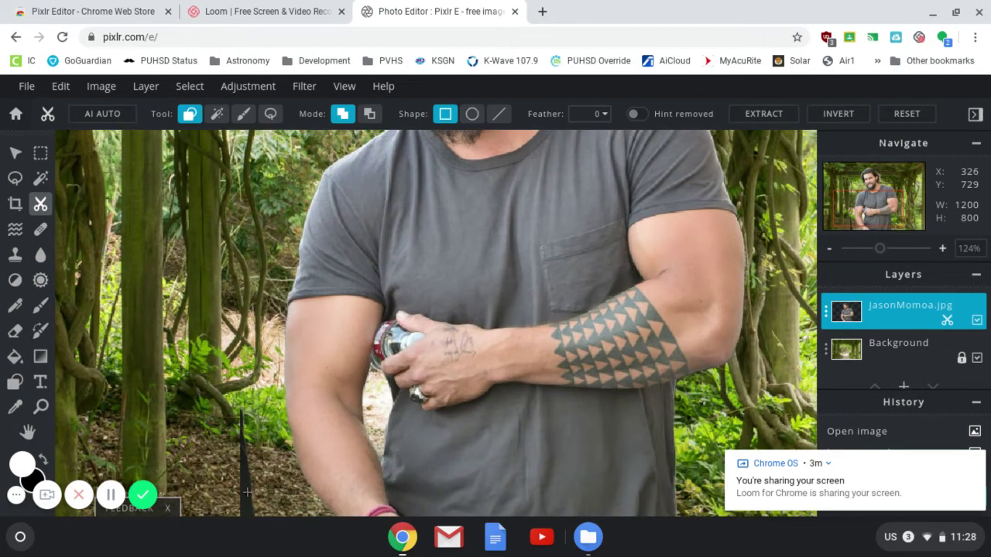
scroll(246, 492, up, 4)
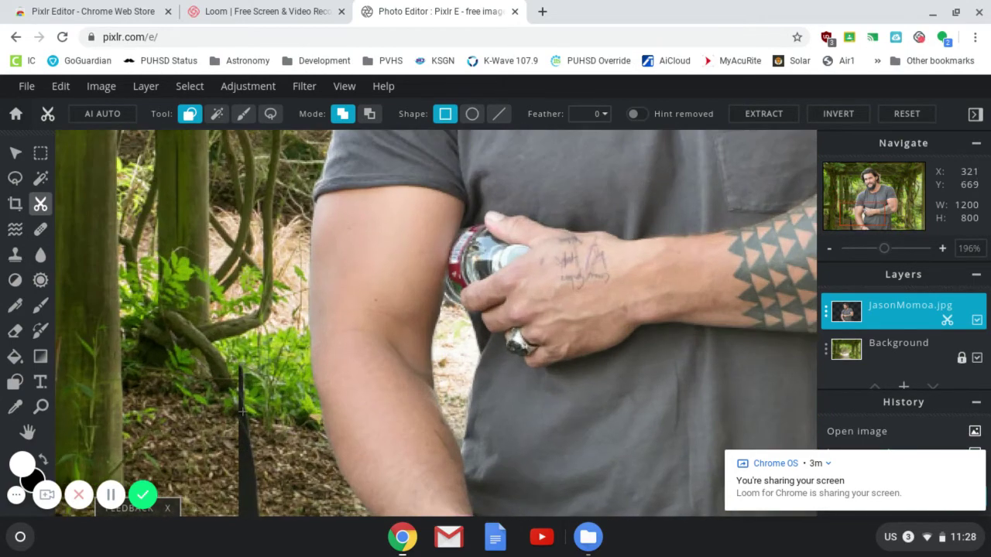
scroll(250, 458, down, 10)
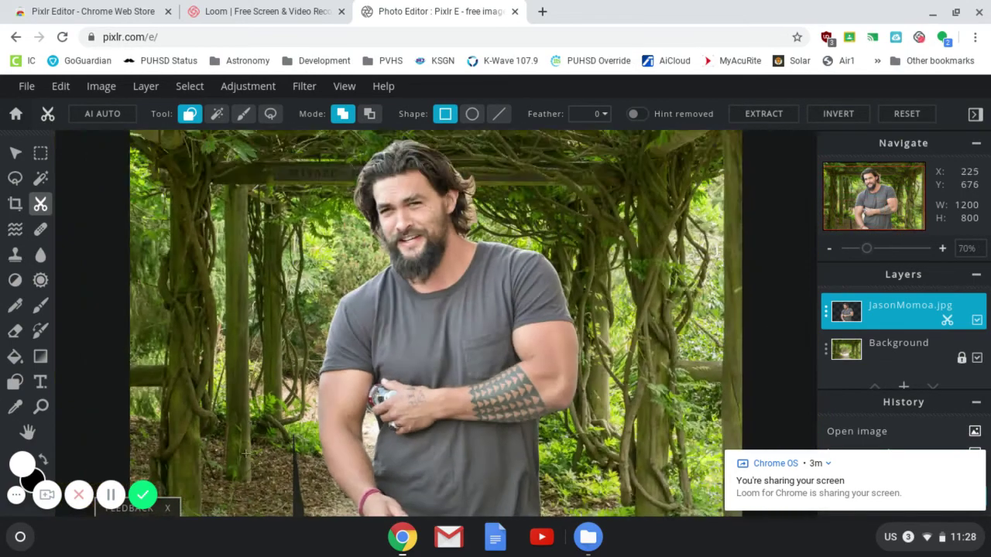
scroll(451, 379, up, 6)
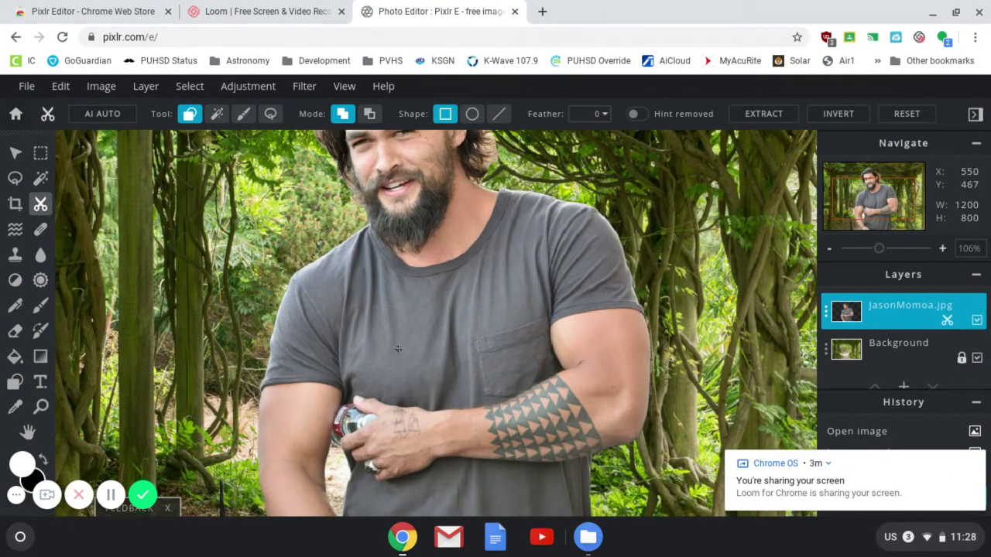
scroll(348, 310, up, 3)
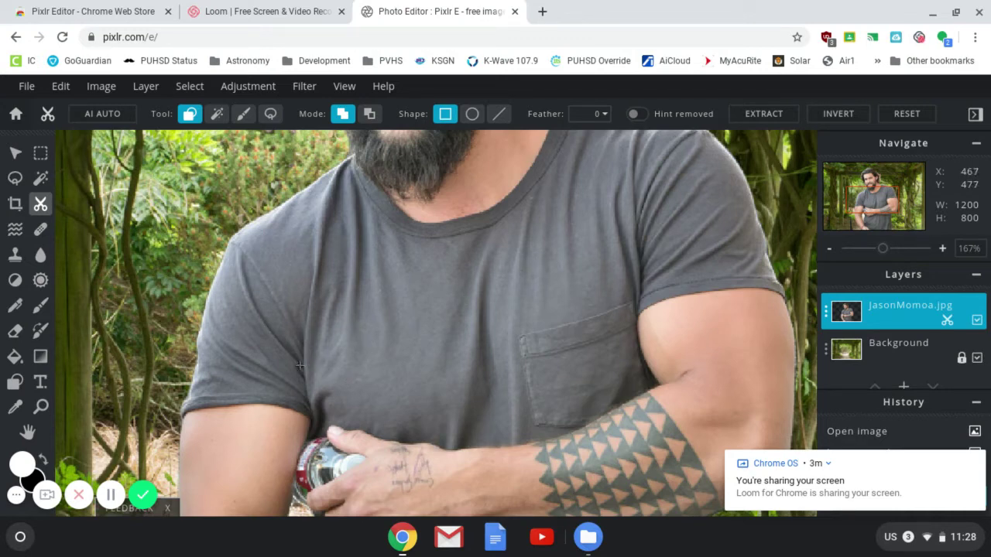
drag(254, 452, 462, 179)
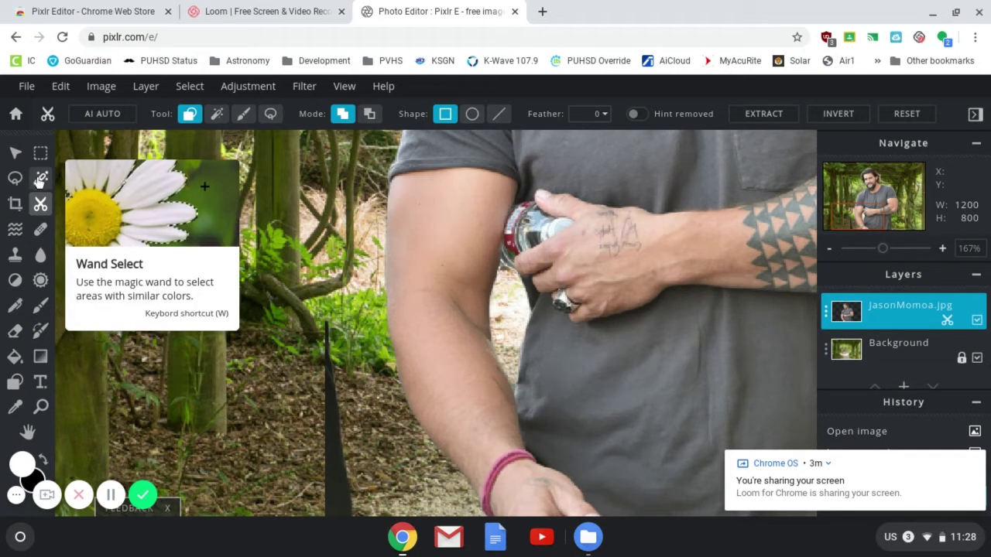
Select the black sliver beside the man's arm with the Magic Wand, delete it, and drop the selection.
click(40, 179)
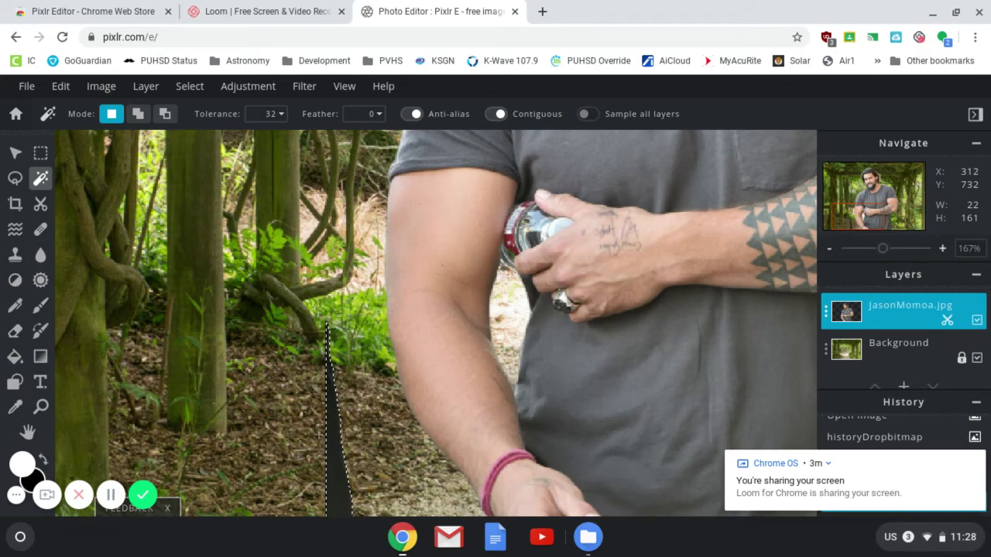
key(Delete)
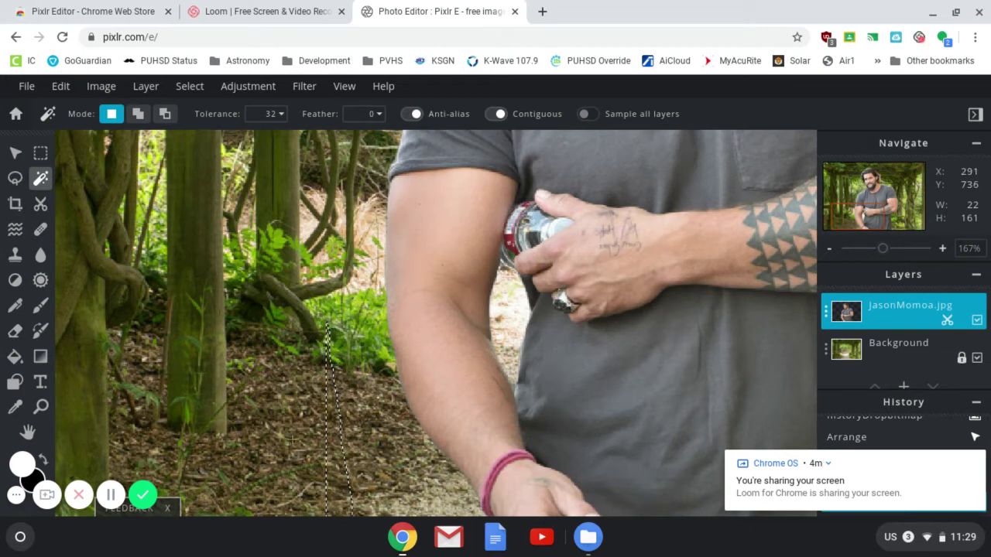
key(alt)
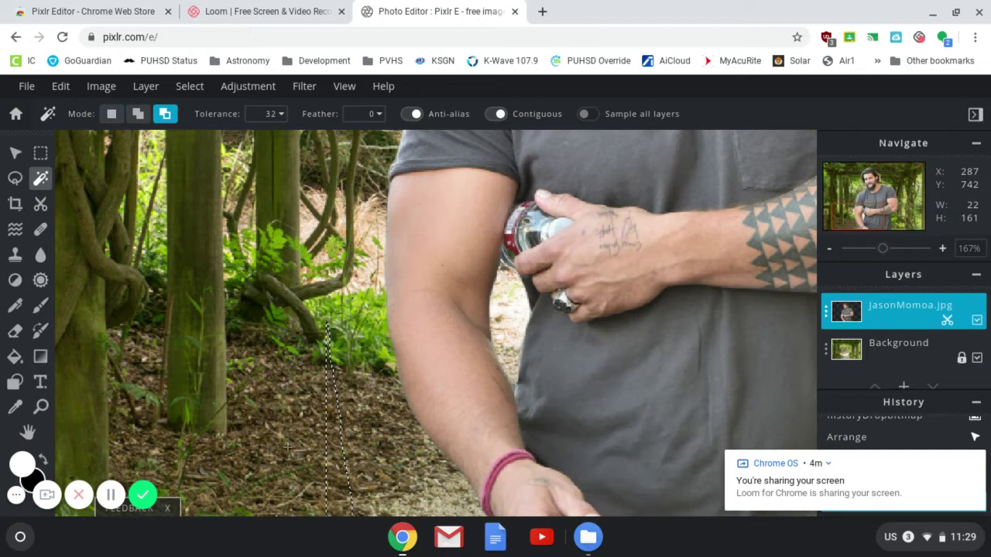
alt+click(286, 447)
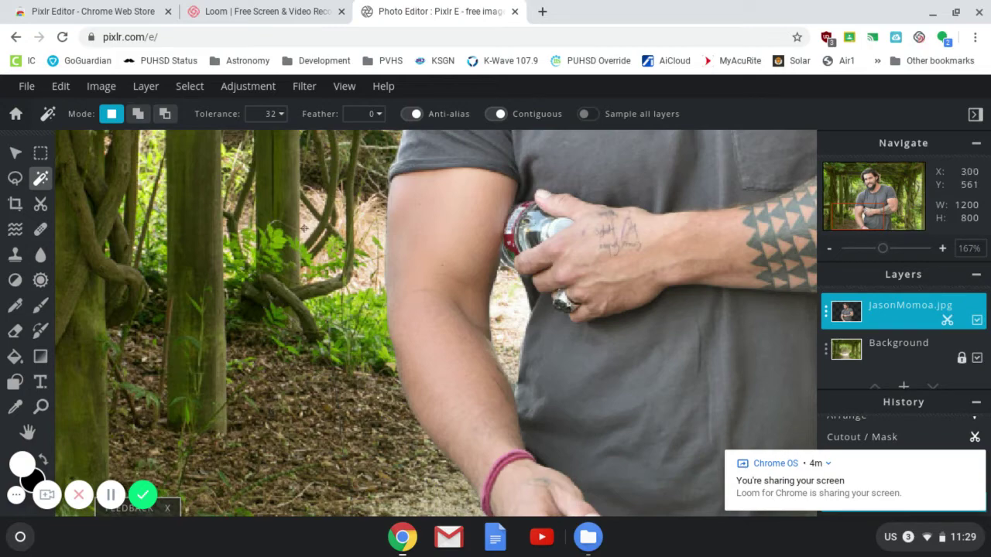
scroll(371, 310, down, 3)
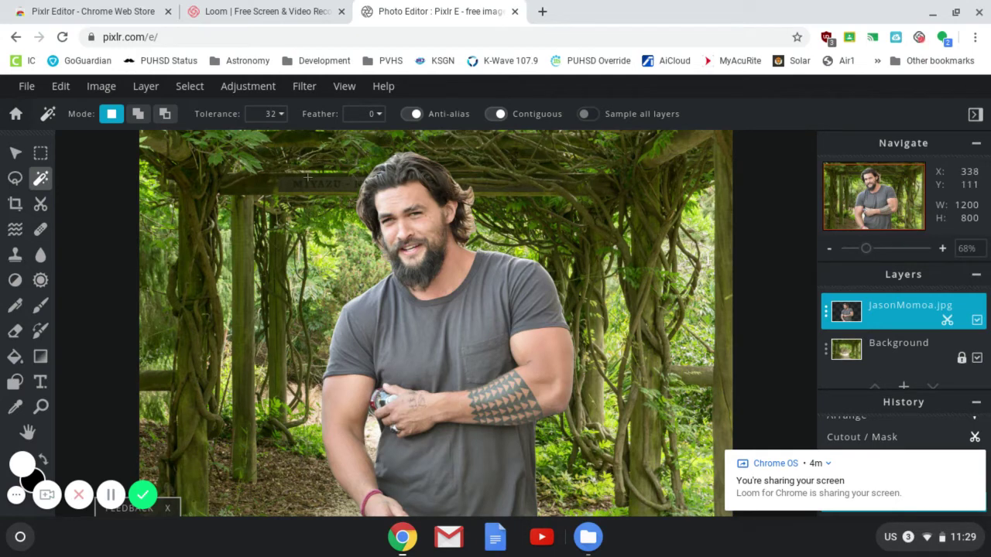
Open Adjustment > Color balance and move its dialog aside to keep the man visible.
click(258, 88)
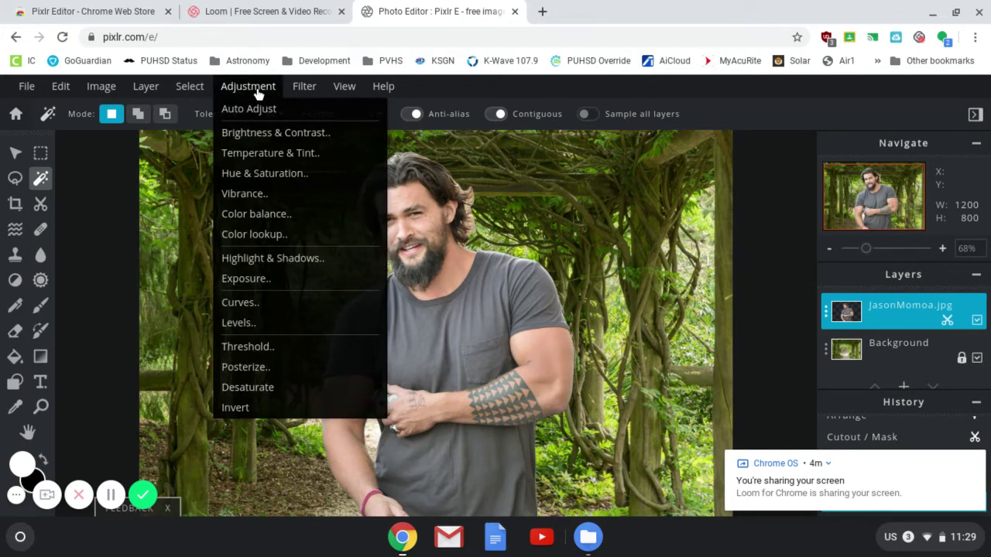
click(272, 214)
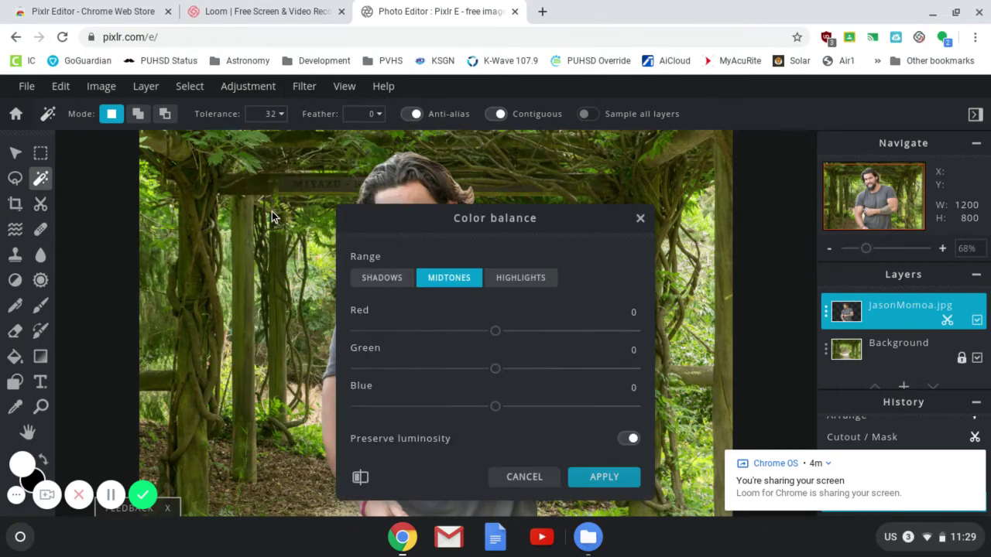
drag(485, 220, 722, 156)
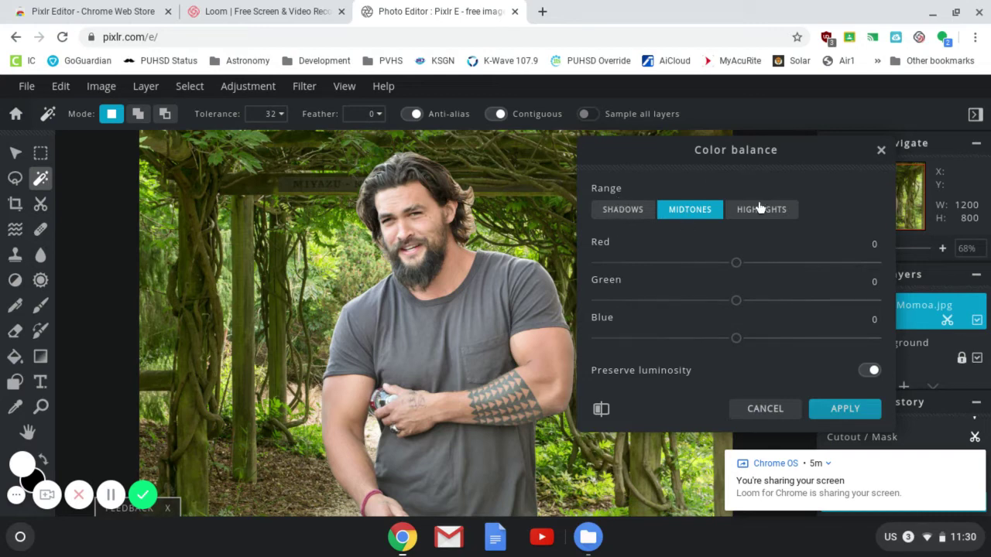
Switch Color balance to Shadows, set Green to 33, comparing with Preserve luminosity toggled off and on.
click(611, 213)
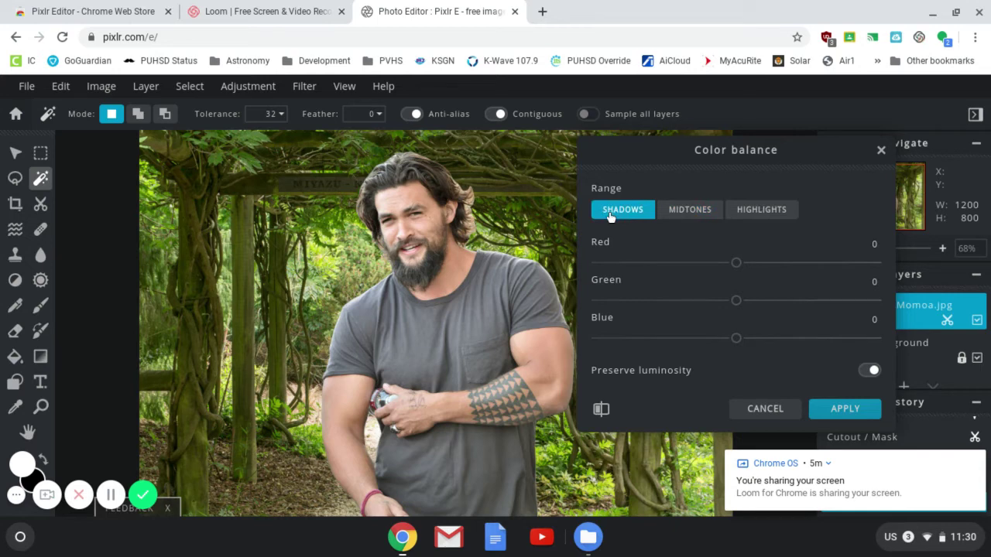
click(867, 373)
click(867, 373)
drag(736, 300, 783, 302)
click(873, 372)
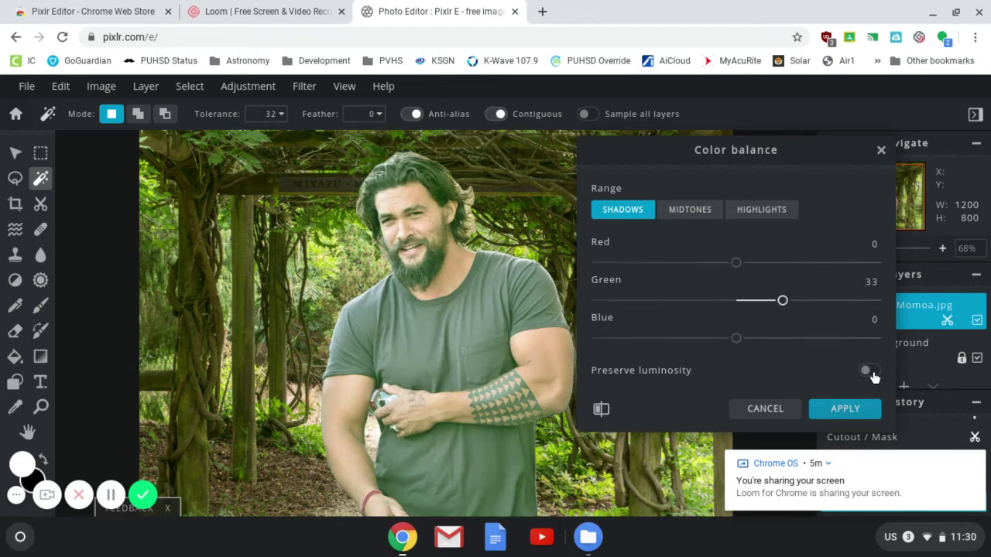
click(873, 372)
click(873, 373)
click(874, 373)
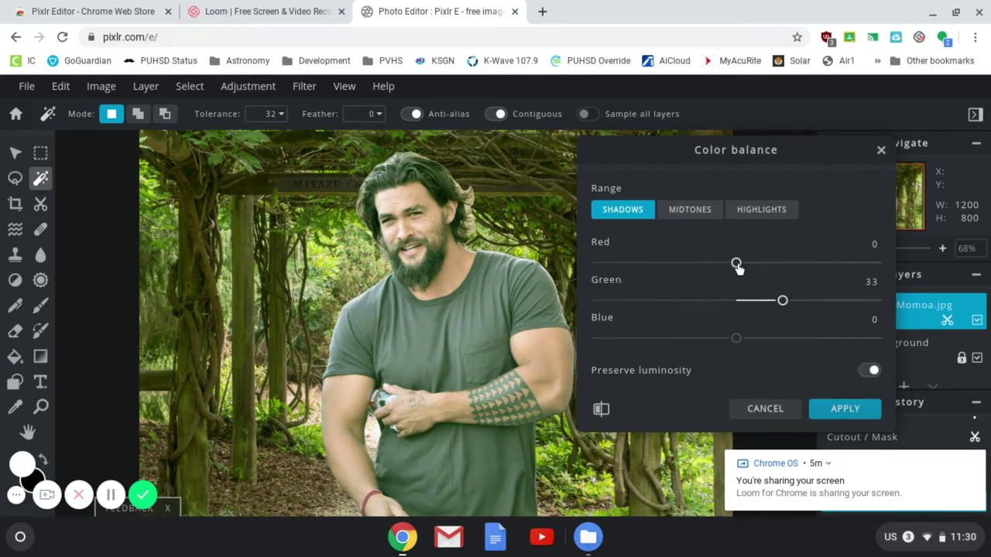
Set the shadows Red to 26 and Blue to -6.
drag(738, 266, 772, 262)
drag(743, 337, 738, 341)
drag(802, 326, 723, 339)
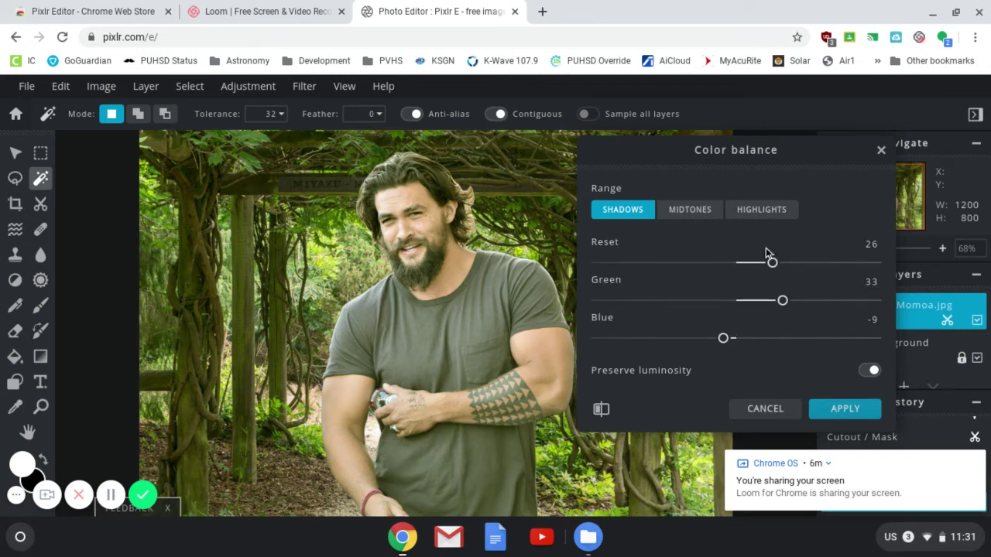
drag(725, 340, 727, 341)
Shift the man's midtones toward green, pulling out blue and adding a little red.
click(691, 218)
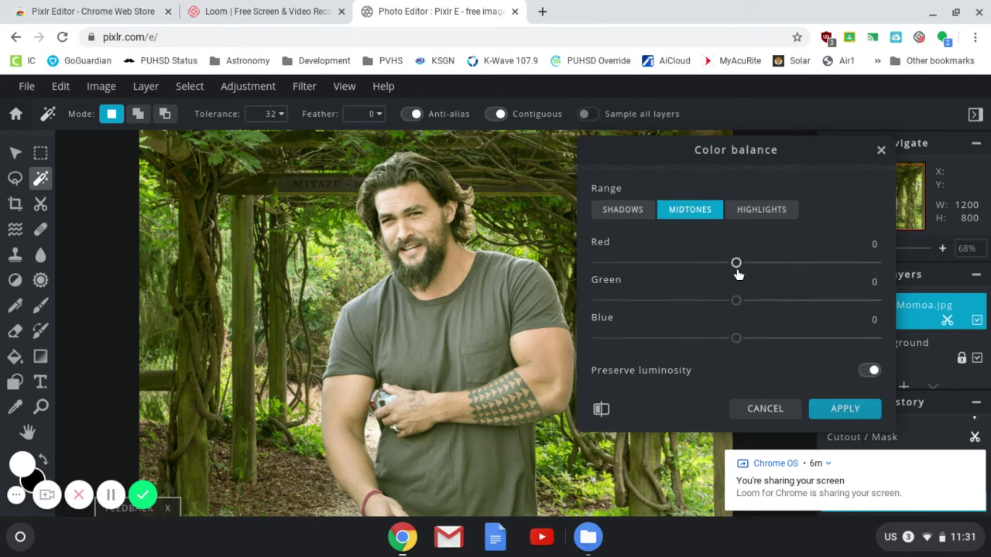
drag(736, 300, 772, 300)
drag(737, 339, 711, 338)
mouse_move(736, 263)
mouse_down()
mouse_move(771, 262)
mouse_move(715, 261)
mouse_move(787, 265)
mouse_move(759, 281)
mouse_move(707, 277)
mouse_move(769, 270)
mouse_move(753, 271)
mouse_up()
Tint the highlights slightly green, with small blue and red adjustments.
click(761, 217)
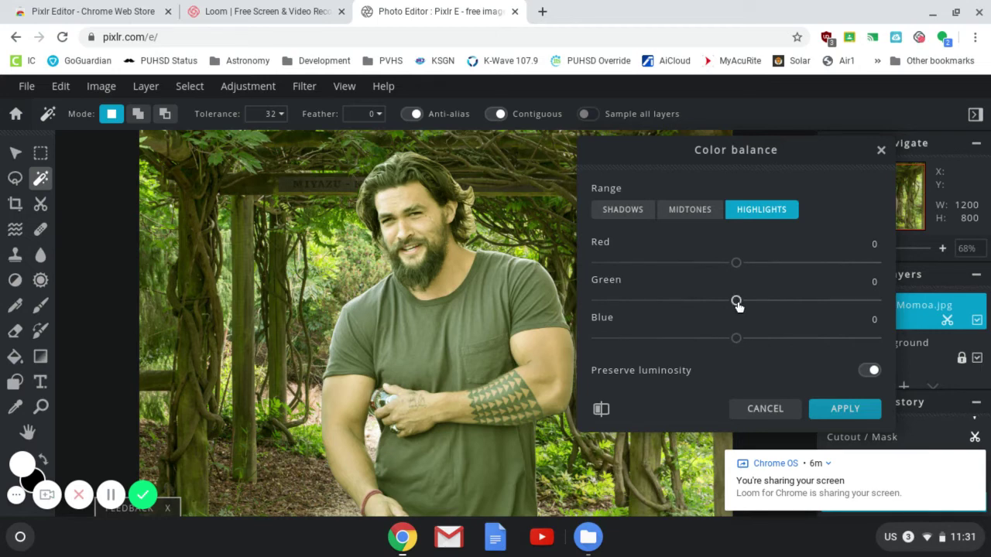
mouse_move(737, 302)
mouse_down()
mouse_move(777, 302)
mouse_move(713, 306)
mouse_move(748, 301)
mouse_up()
mouse_move(736, 342)
mouse_down()
mouse_move(724, 339)
mouse_move(749, 339)
mouse_move(692, 338)
mouse_move(740, 337)
mouse_up()
drag(749, 337, 741, 338)
mouse_move(737, 263)
mouse_down()
mouse_move(760, 264)
mouse_move(750, 264)
mouse_up()
Retune the shadows, settling green at 18 and nudging red slightly.
click(630, 210)
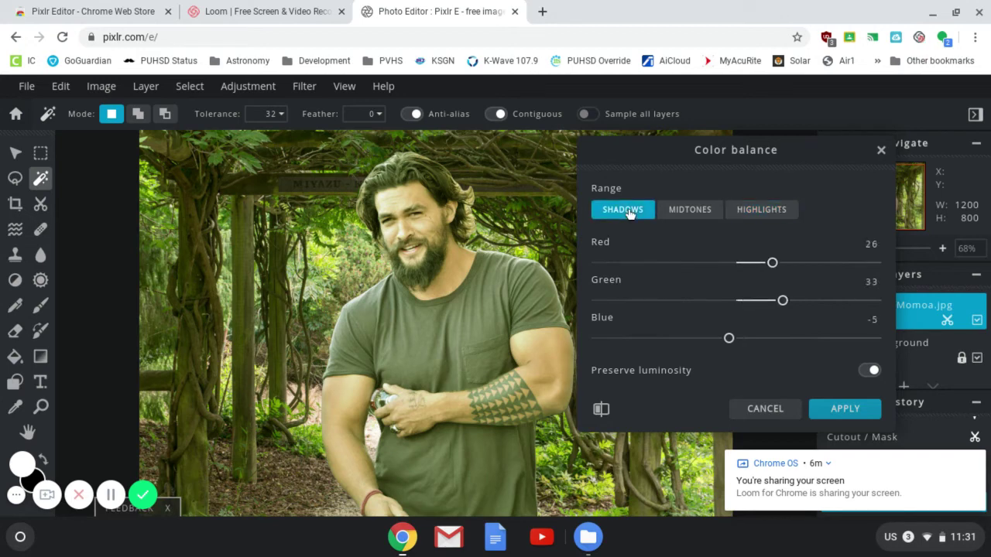
drag(782, 301, 749, 301)
drag(772, 264, 747, 264)
drag(751, 302, 761, 302)
drag(748, 264, 752, 263)
click(845, 411)
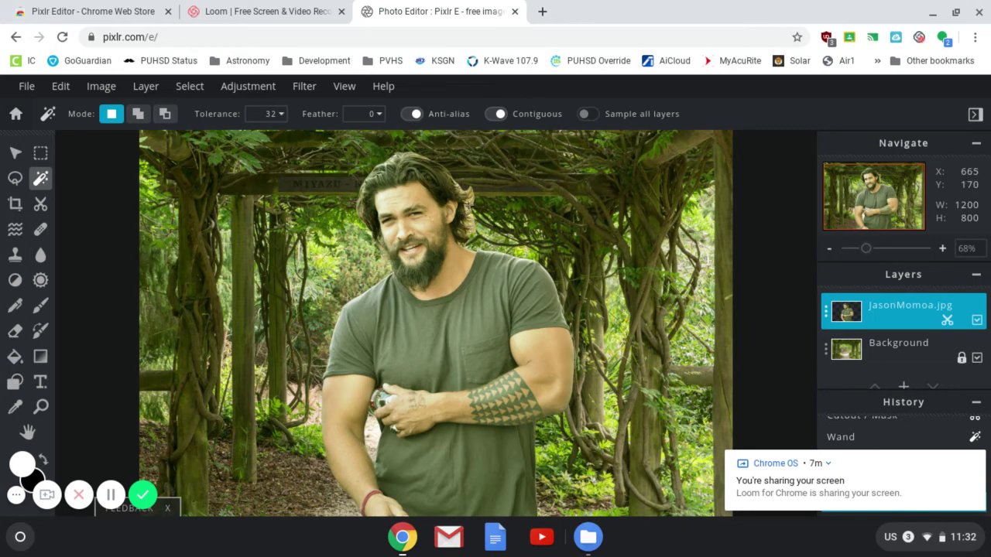
scroll(468, 207, up, 10)
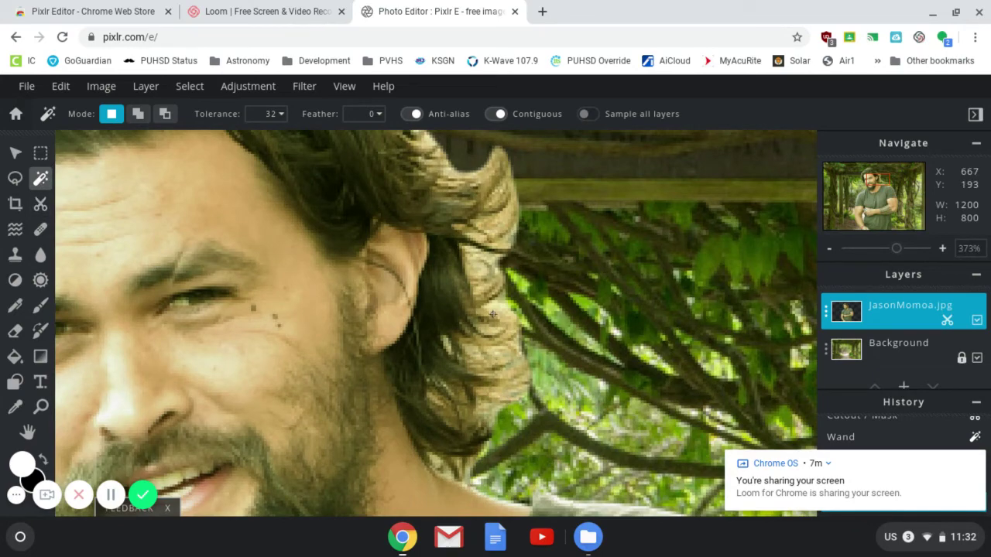
scroll(491, 307, down, 10)
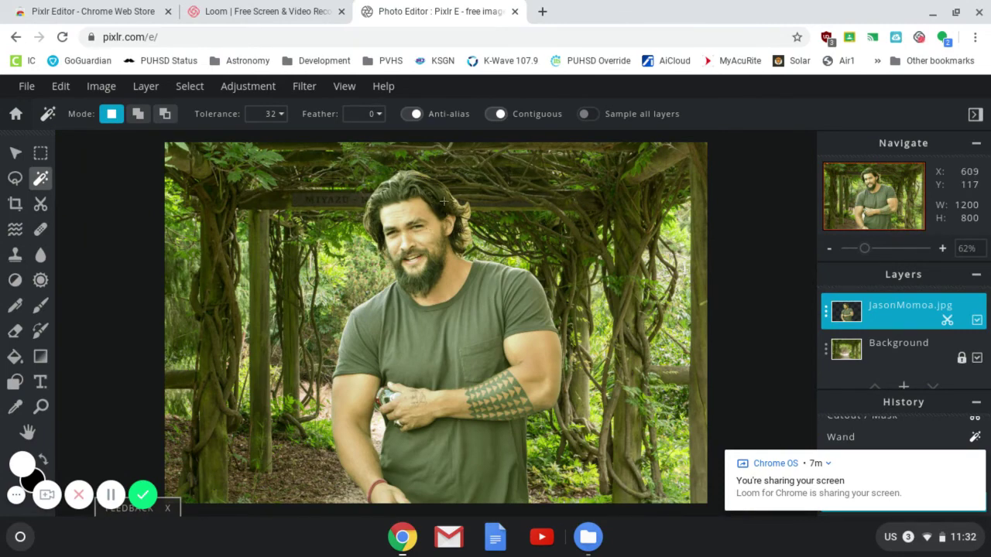
scroll(480, 223, up, 7)
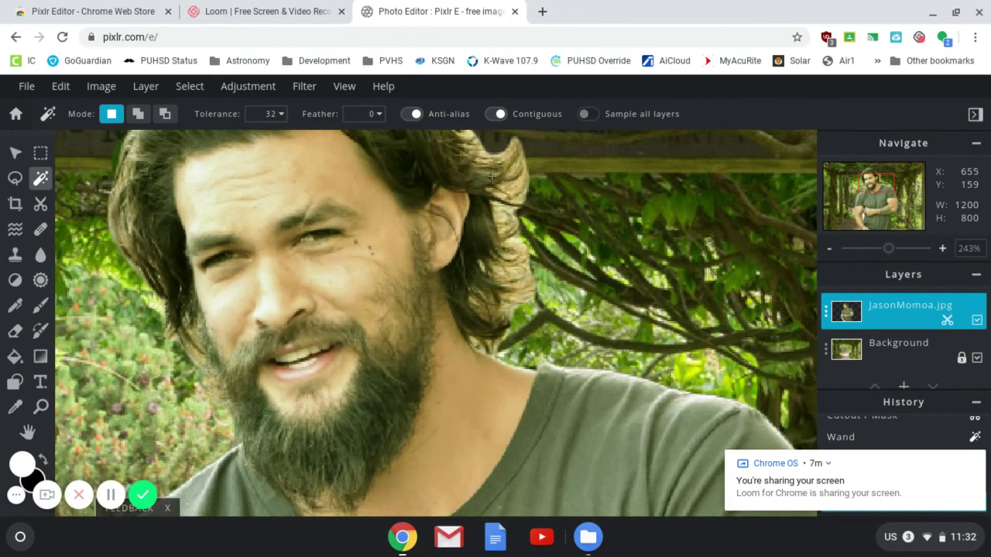
scroll(504, 204, down, 3)
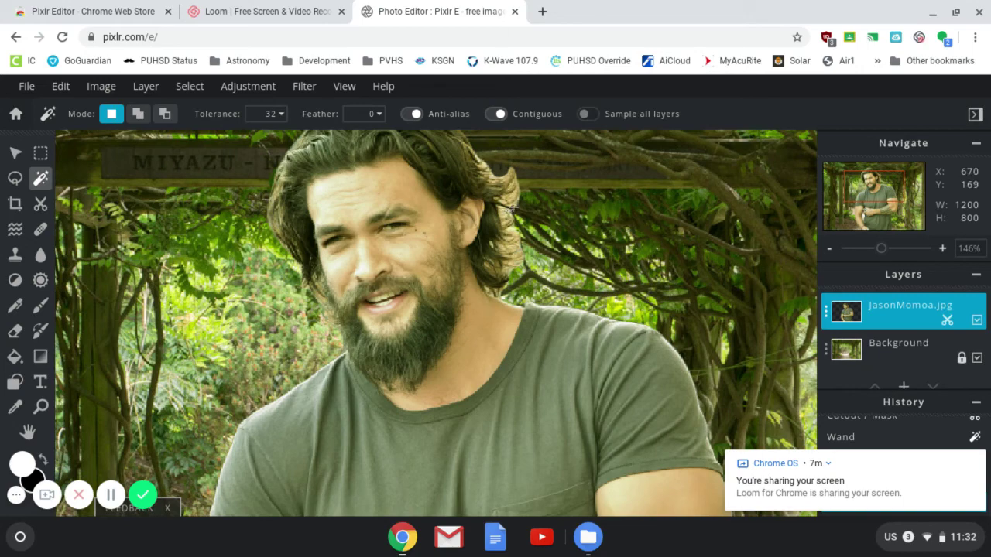
scroll(511, 208, down, 3)
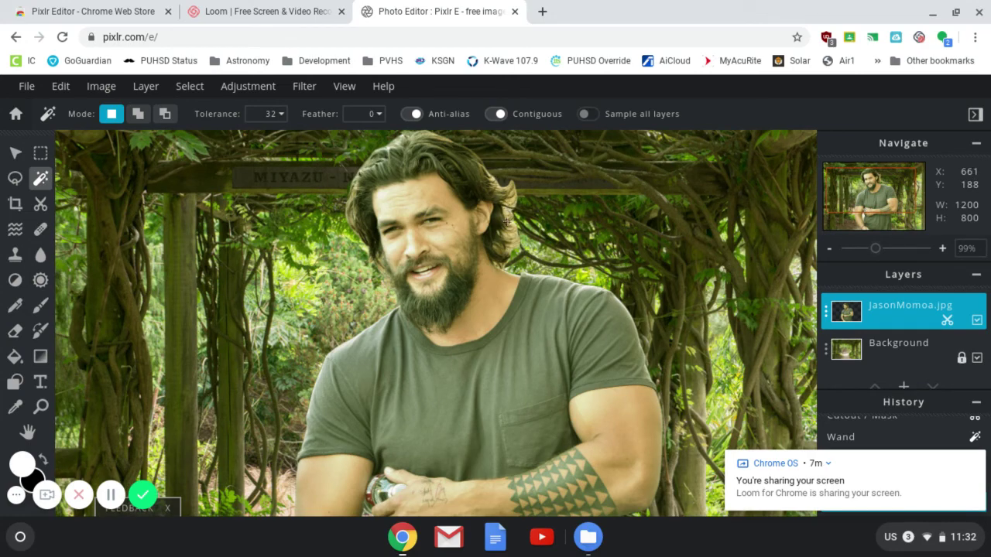
scroll(507, 223, down, 2)
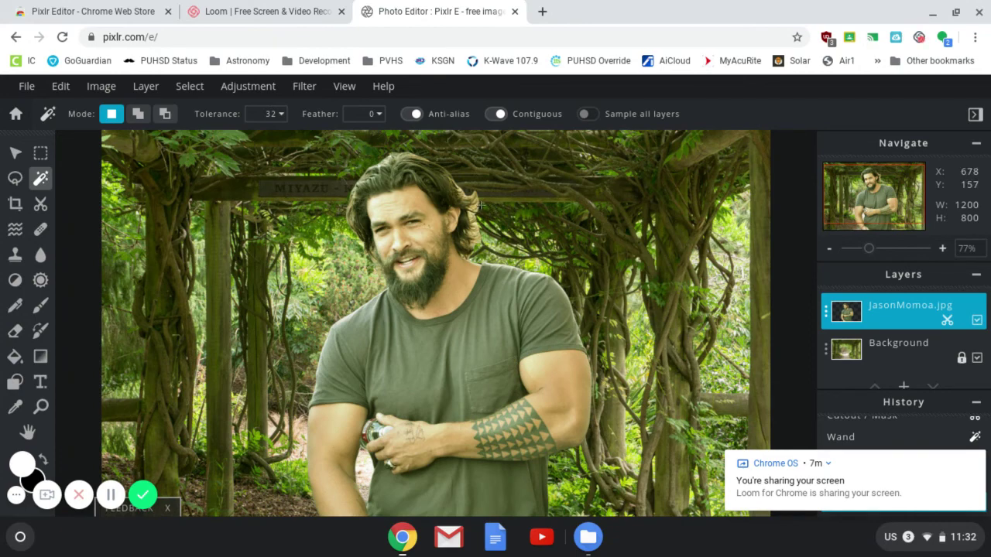
scroll(481, 205, down, 1)
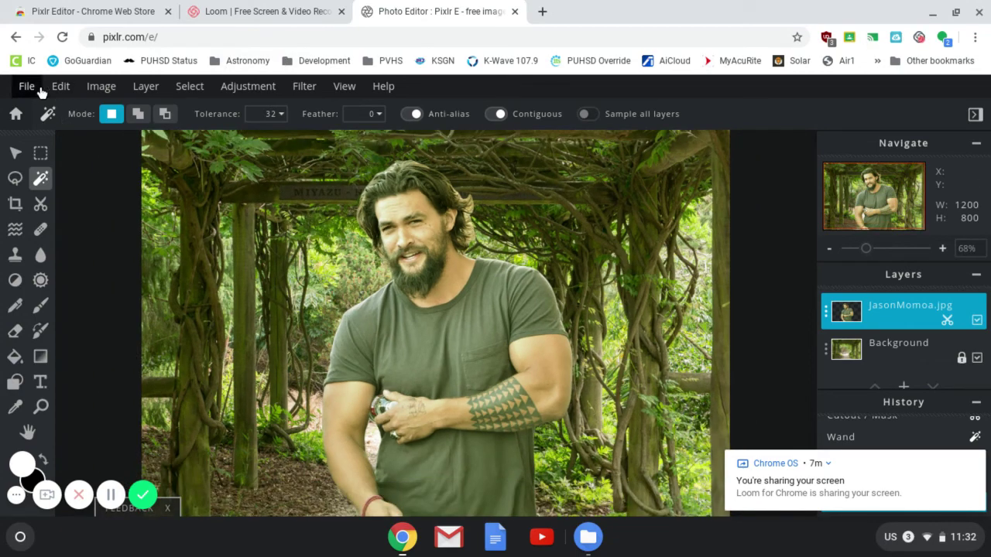
click(25, 90)
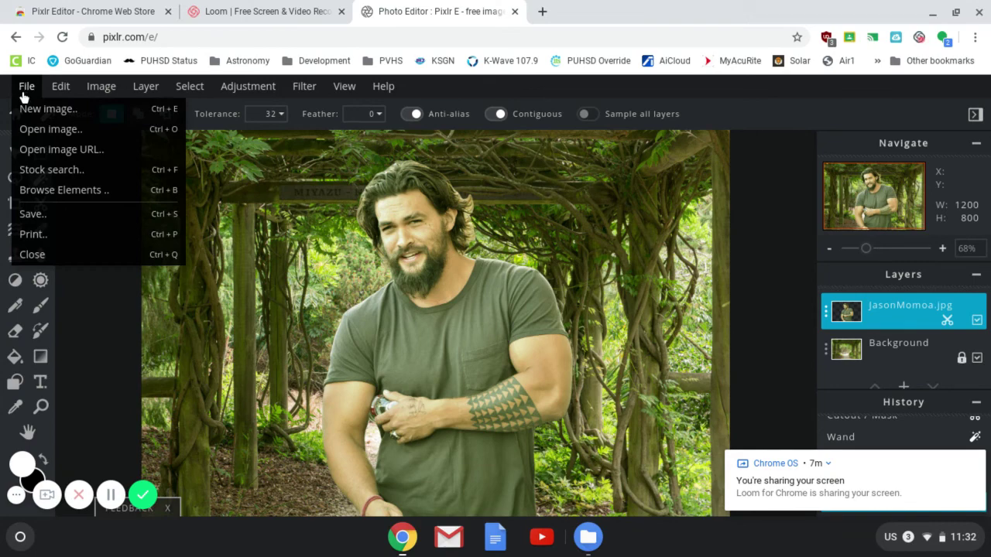
click(31, 214)
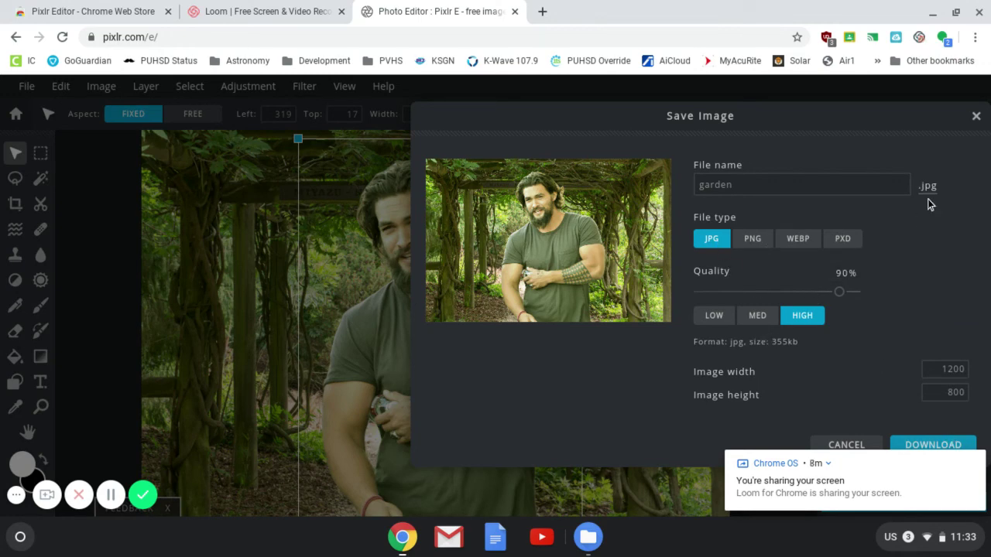
click(977, 117)
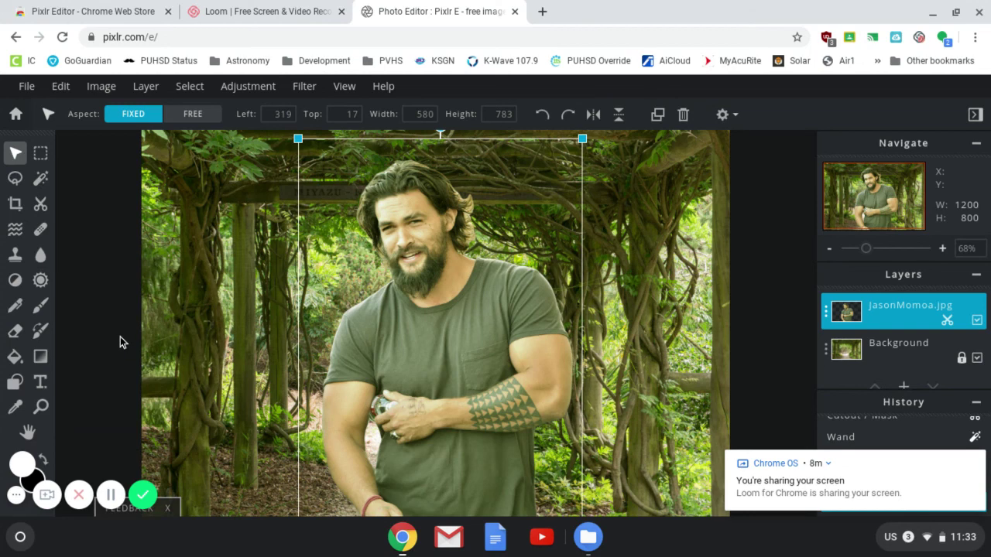
click(257, 93)
click(257, 89)
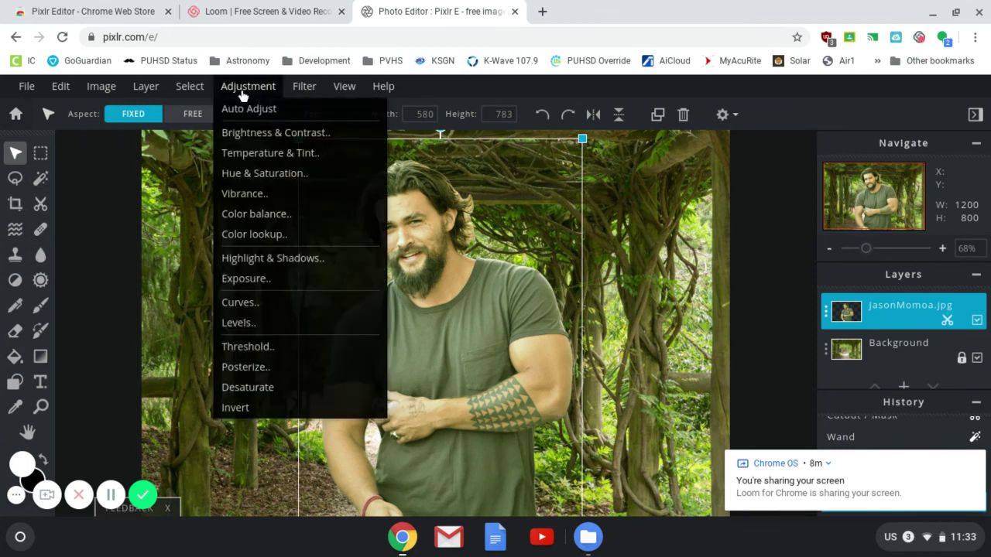
click(244, 92)
click(243, 93)
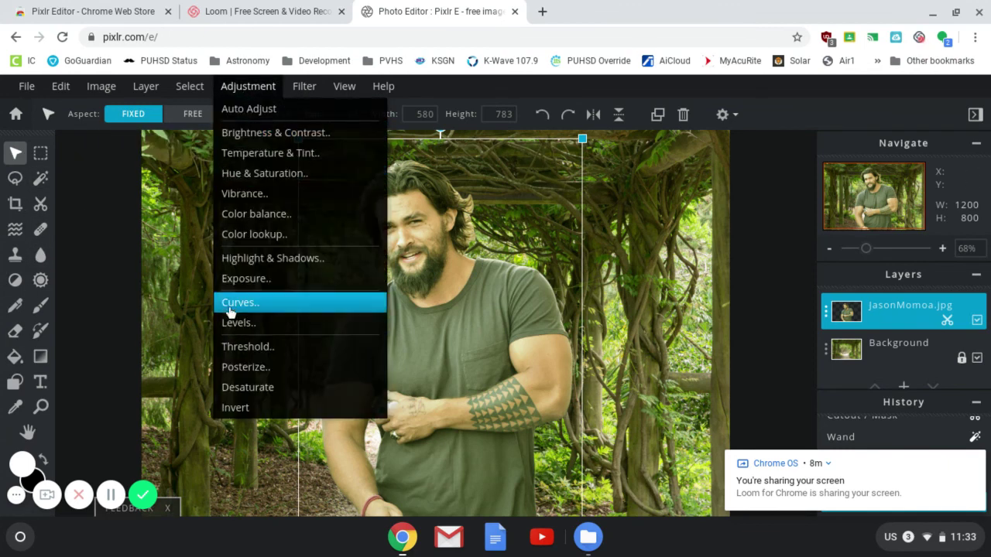
click(173, 83)
mouse_move(81, 88)
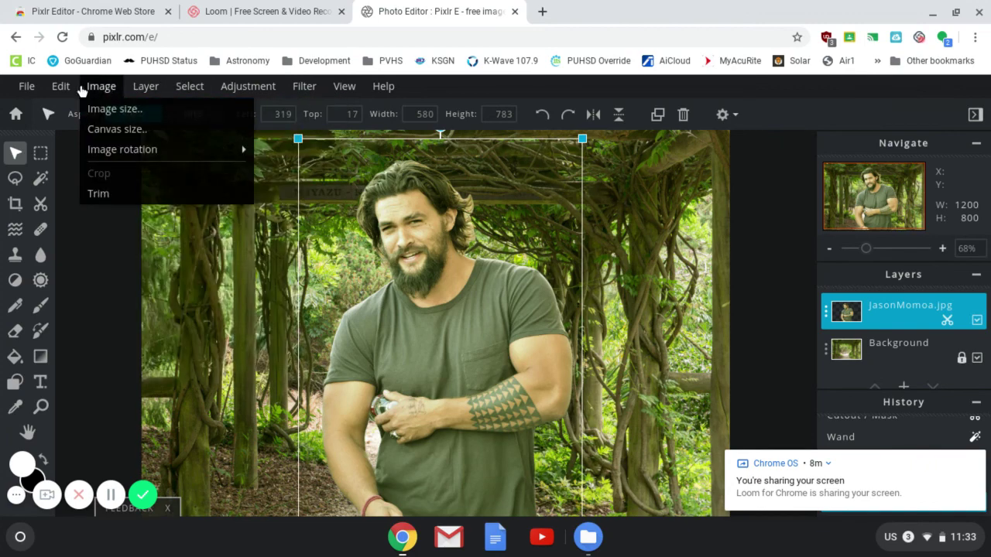